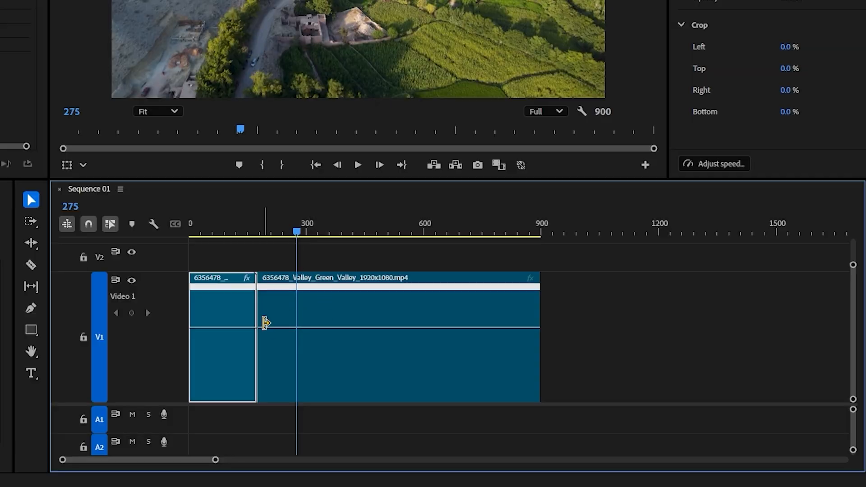
{"action": "left_click", "coordinate": [260, 328]}
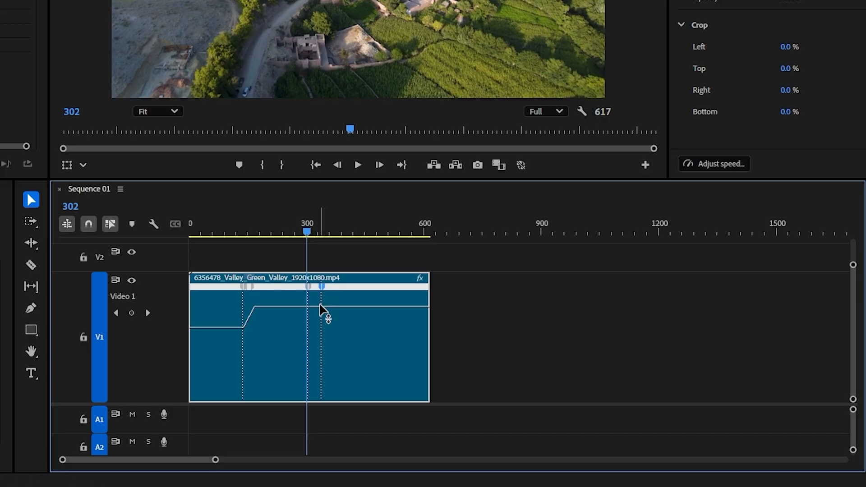
{"action": "left_click_drag", "start_coordinate": [321, 311], "coordinate": [334, 310]}
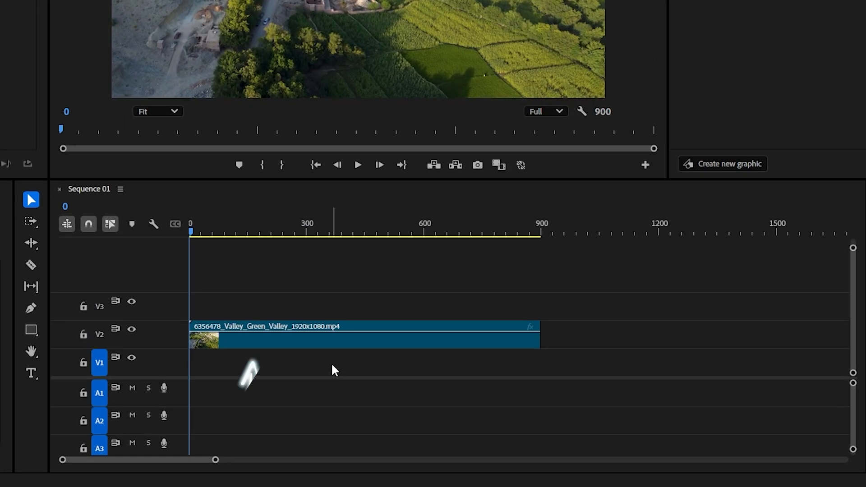
{"action": "left_click", "coordinate": [257, 345]}
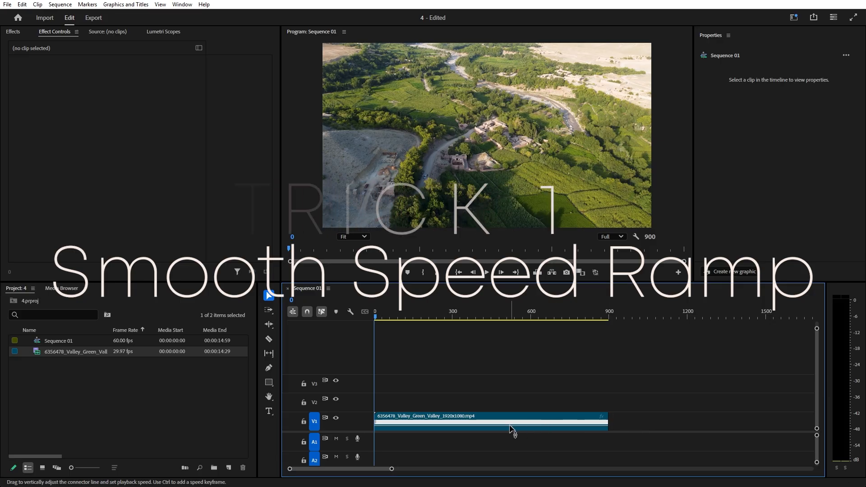
Show the Time Remapping speed keyframes on the V1 valley clip and enlarge the V1 track's height.
{"action": "right_click", "coordinate": [491, 428]}
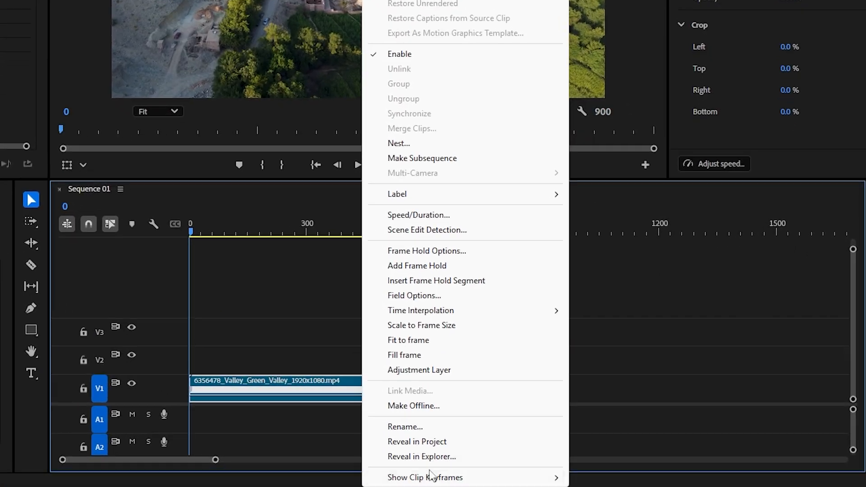
{"action": "mouse_move", "coordinate": [571, 484]}
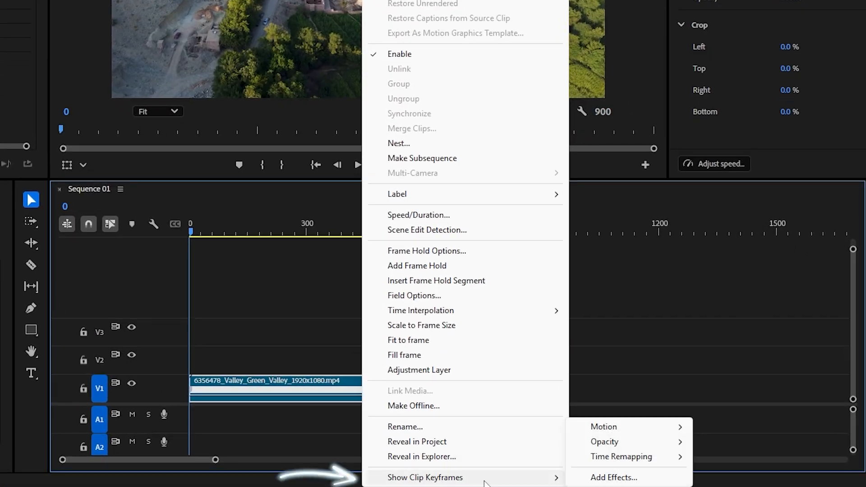
{"action": "mouse_move", "coordinate": [664, 460]}
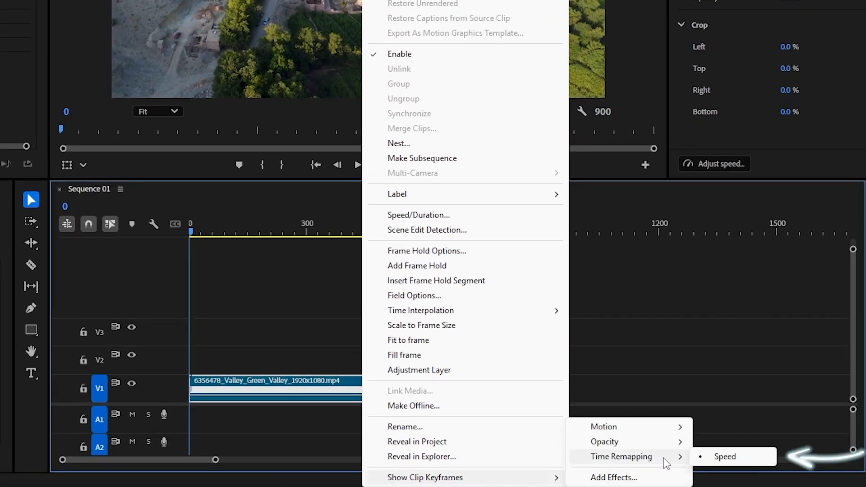
{"action": "left_click", "coordinate": [725, 456]}
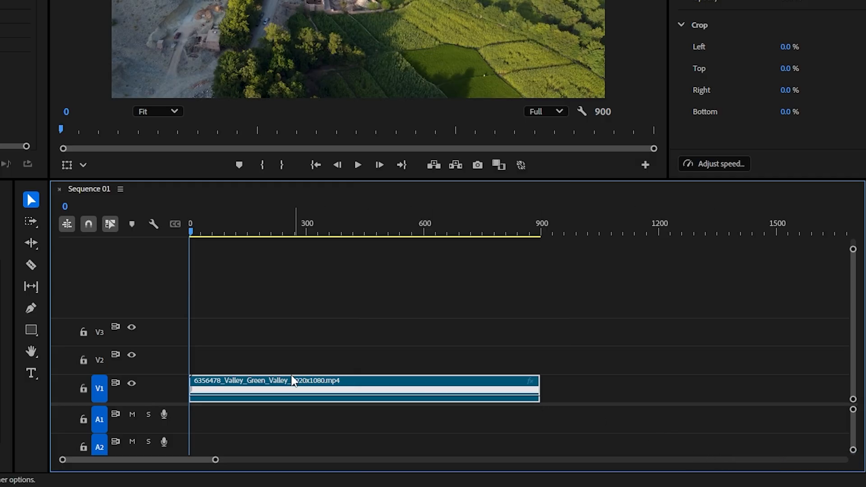
{"action": "left_click_drag", "start_coordinate": [165, 374], "coordinate": [174, 273]}
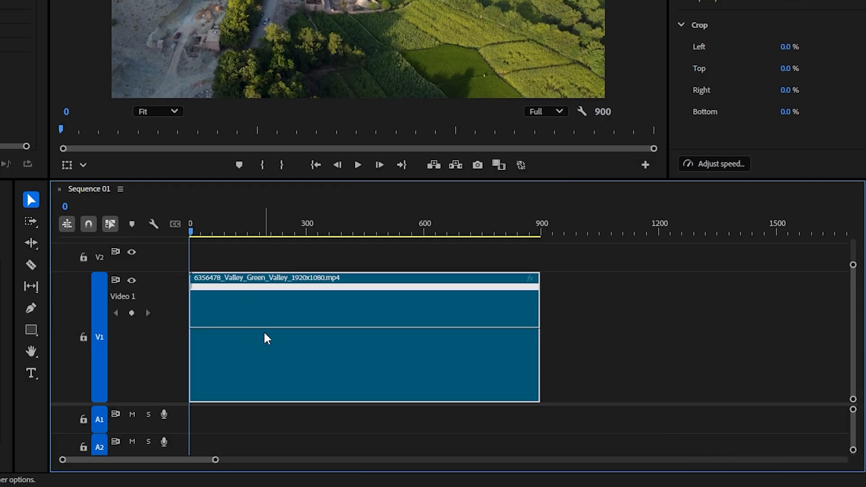
Add speed keyframes to the clip at frames 266 and 482 and raise the speed of the section between them.
{"action": "left_click_drag", "start_coordinate": [191, 232], "coordinate": [293, 235]}
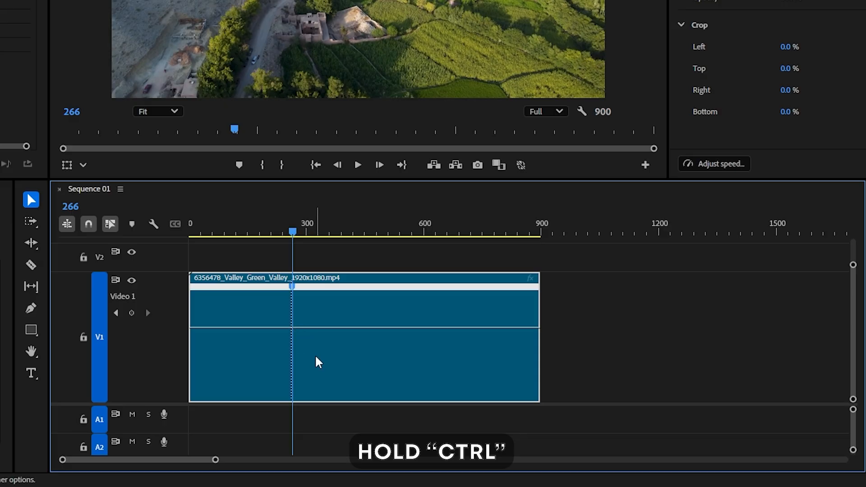
{"action": "left_click_drag", "start_coordinate": [292, 231], "coordinate": [379, 240]}
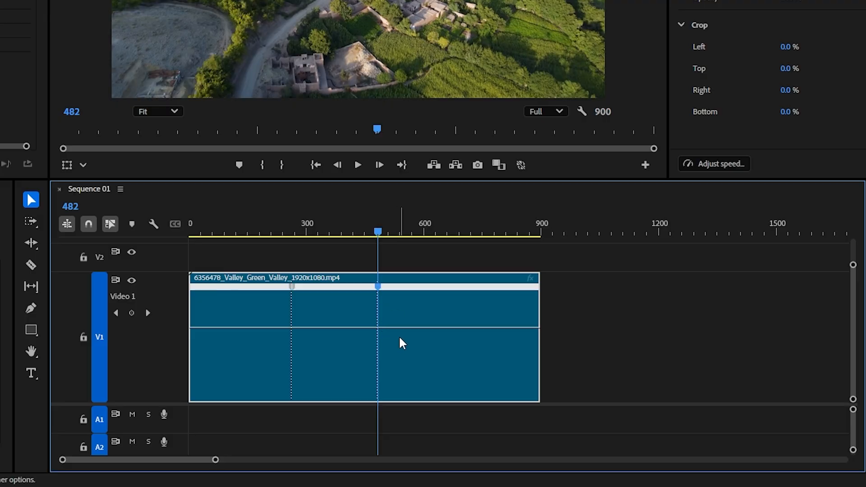
{"action": "mouse_move", "coordinate": [377, 328]}
{"action": "left_mouse_down"}
{"action": "mouse_move", "coordinate": [377, 301]}
{"action": "mouse_move", "coordinate": [377, 333]}
{"action": "left_mouse_up"}
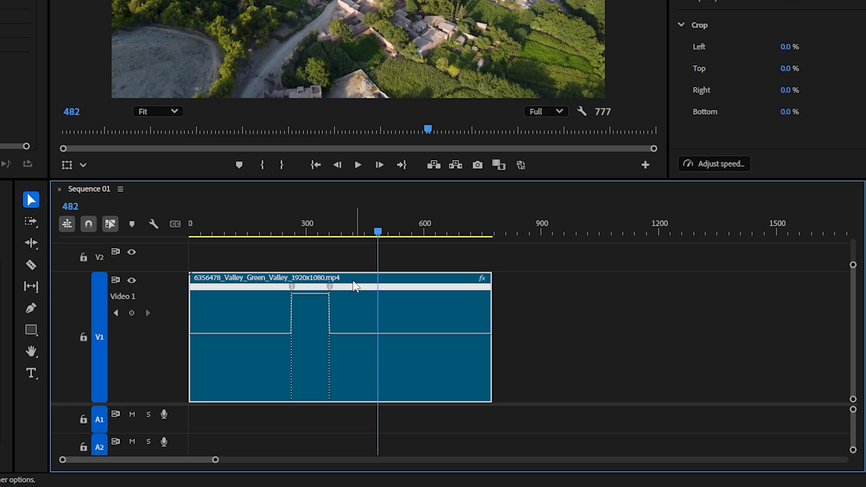
Spread both speed keyframes into gradual ramps into and out of the fast section, and return the playhead near the clip's start.
{"action": "left_click", "coordinate": [291, 288]}
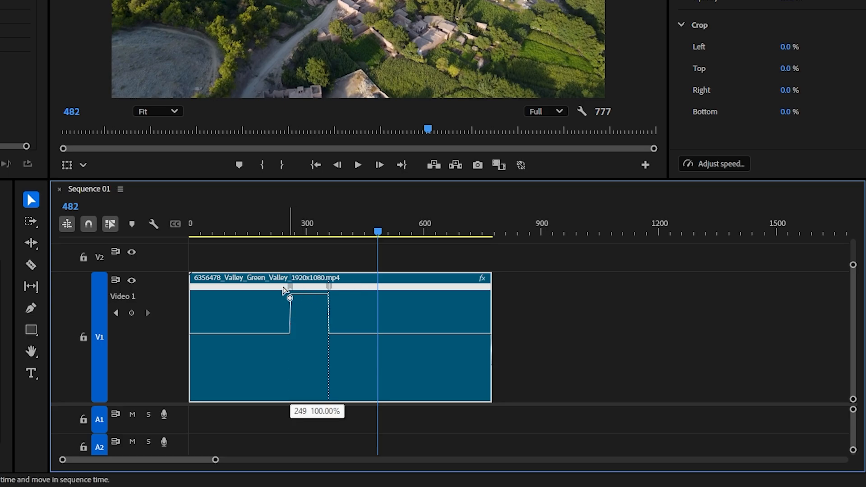
{"action": "left_click_drag", "start_coordinate": [283, 289], "coordinate": [235, 300]}
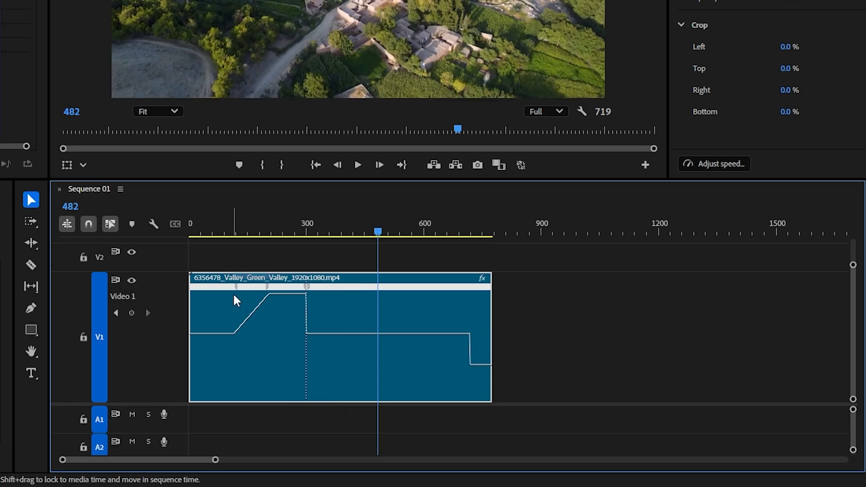
{"action": "left_click_drag", "start_coordinate": [307, 286], "coordinate": [344, 294]}
{"action": "left_click_drag", "start_coordinate": [271, 227], "coordinate": [356, 256]}
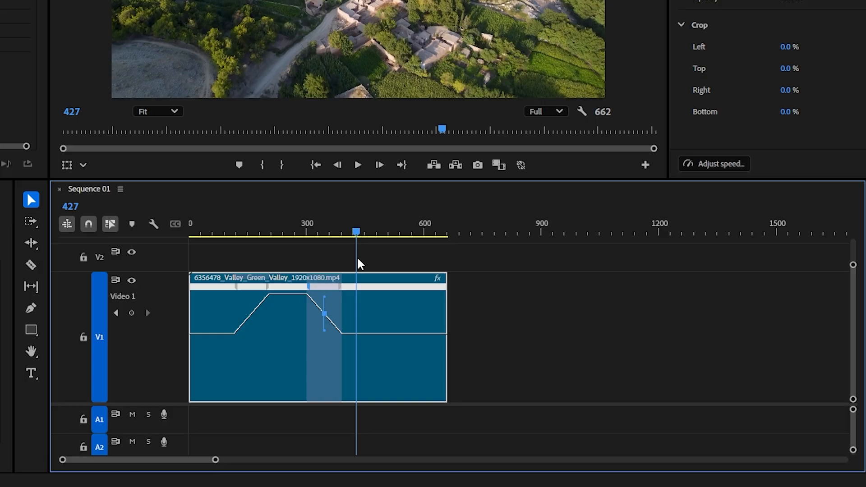
{"action": "left_click", "coordinate": [271, 326]}
{"action": "left_click", "coordinate": [360, 229]}
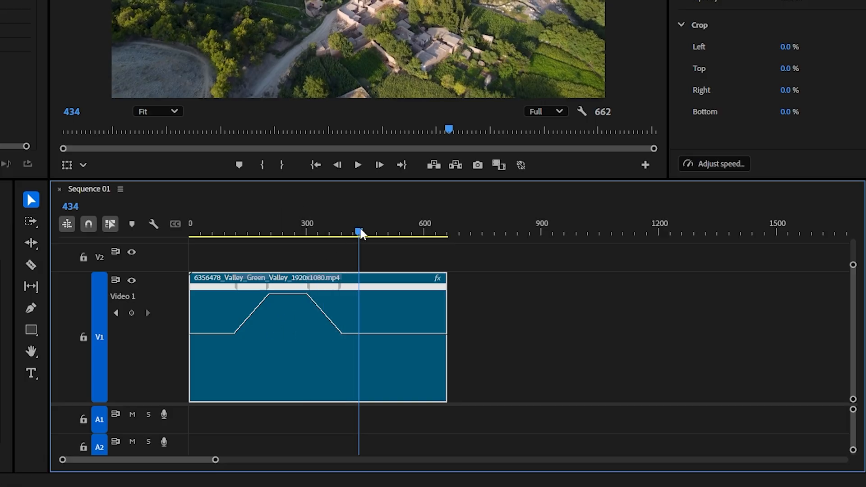
{"action": "left_click_drag", "start_coordinate": [360, 229], "coordinate": [192, 248]}
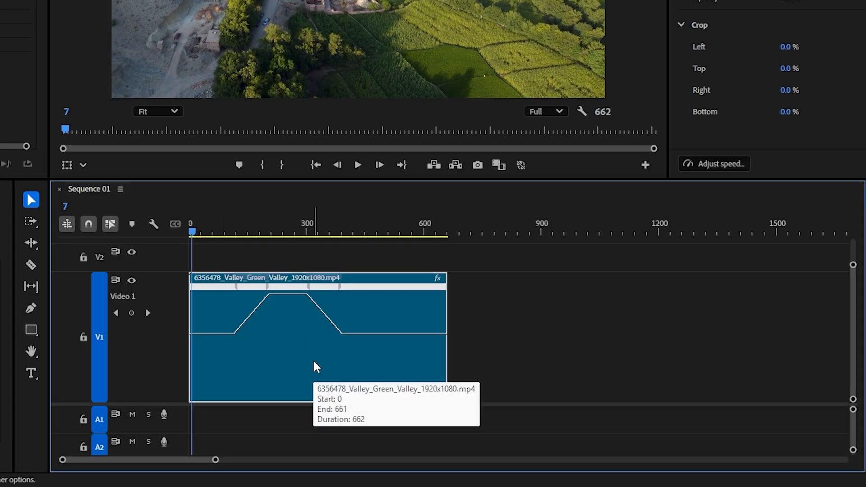
Set the clip's time interpolation to Optical flow and scrub through the speed ramp.
{"action": "right_click", "coordinate": [298, 326]}
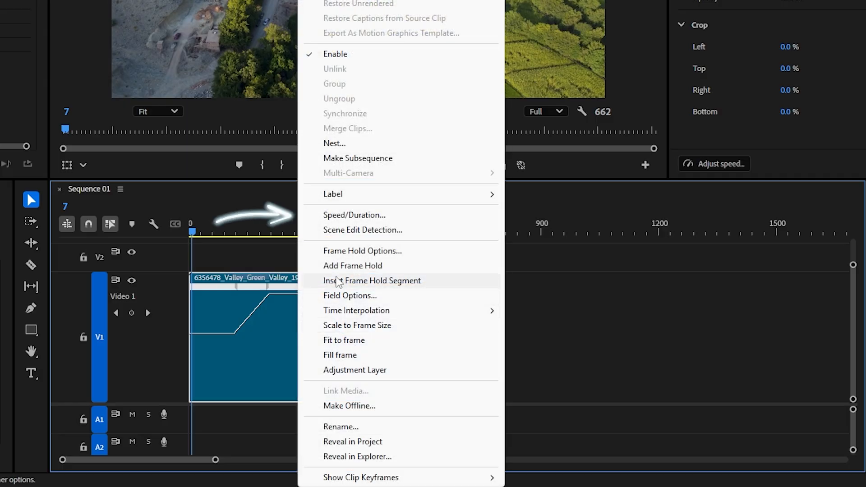
{"action": "left_click", "coordinate": [398, 220]}
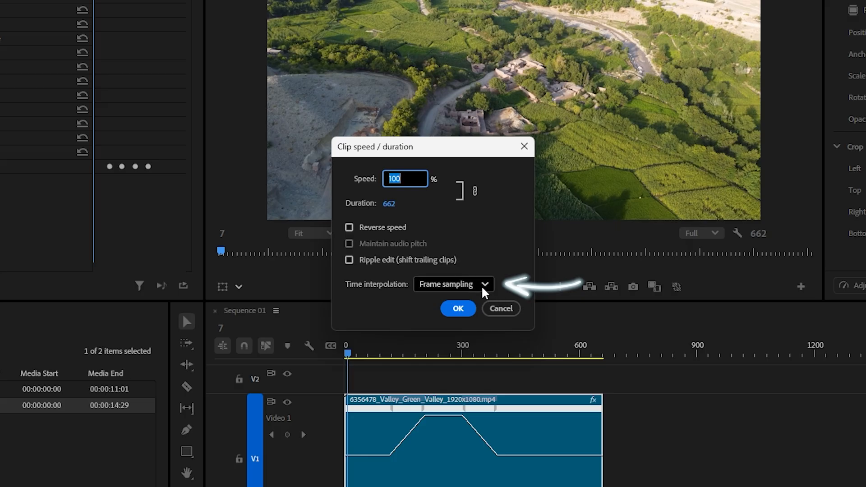
{"action": "left_click", "coordinate": [325, 163]}
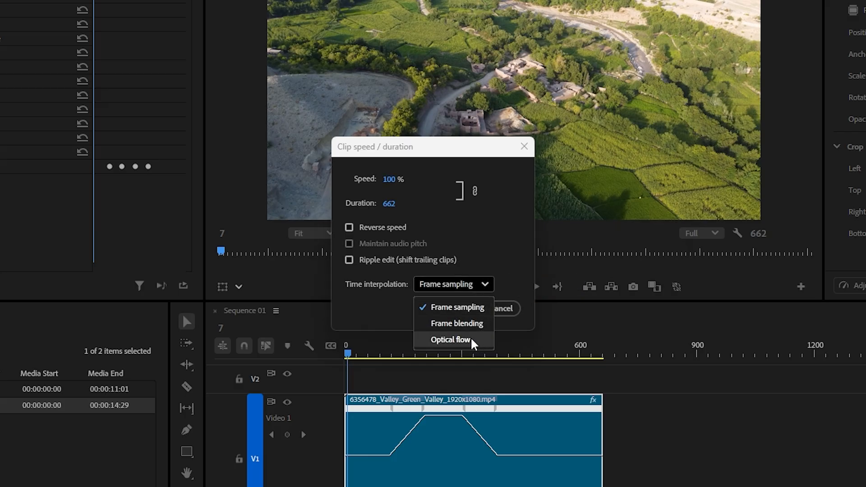
{"action": "left_click", "coordinate": [451, 339]}
{"action": "left_click", "coordinate": [460, 309]}
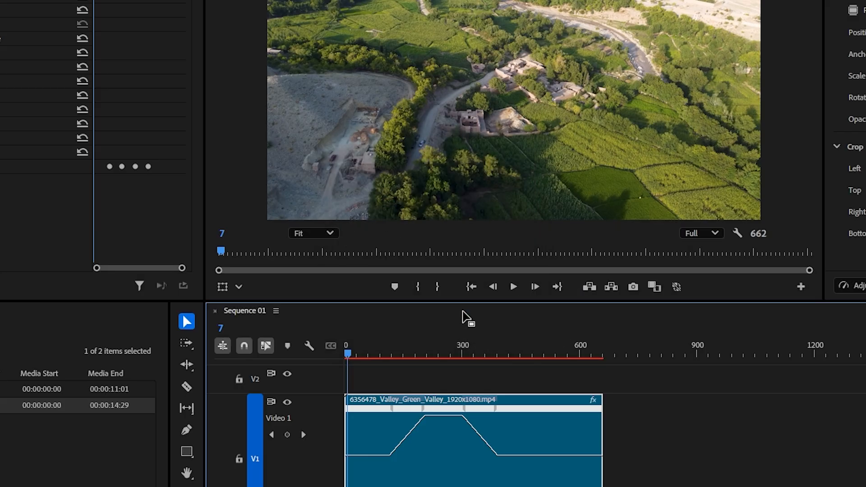
{"action": "left_click_drag", "start_coordinate": [365, 345], "coordinate": [405, 347]}
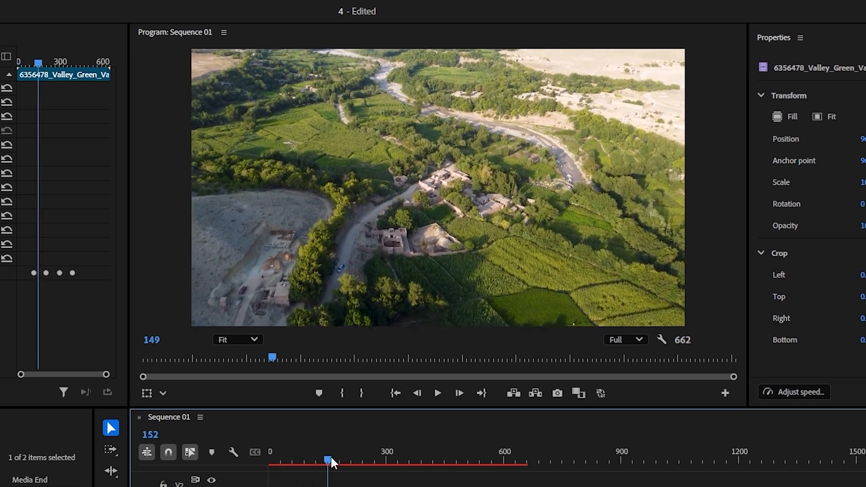
{"action": "left_click_drag", "start_coordinate": [331, 458], "coordinate": [479, 467]}
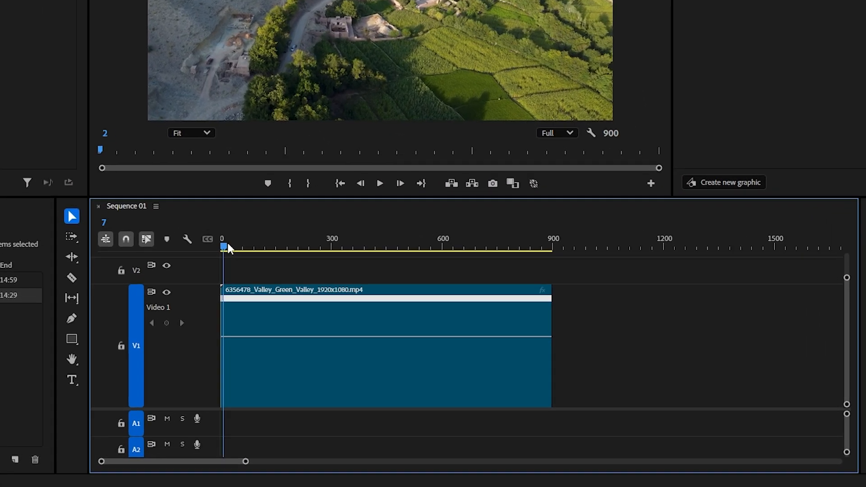
Split the unramped valley clip on V1 at frame 176.
{"action": "left_click_drag", "start_coordinate": [378, 313], "coordinate": [422, 316]}
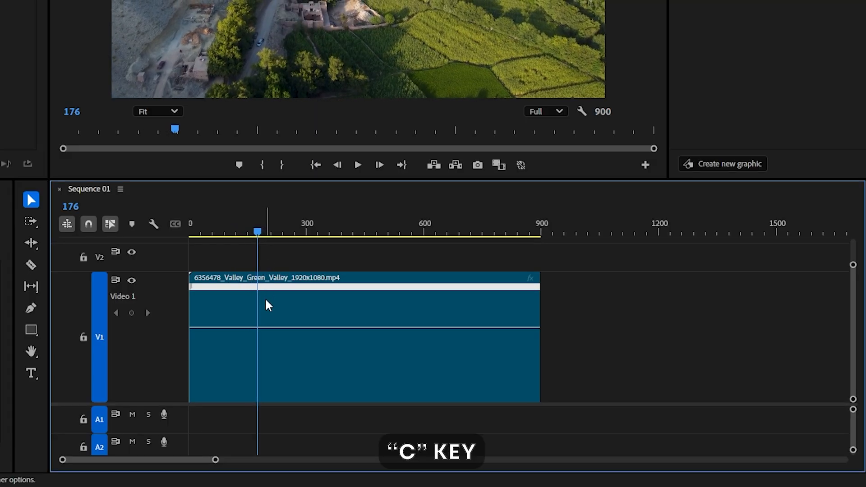
{"action": "key", "text": "c"}
{"action": "key", "text": "v"}
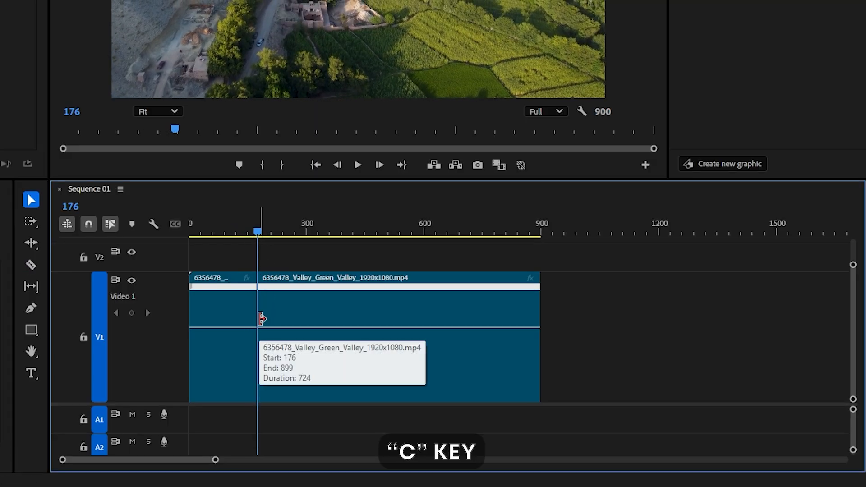
Reverse the speed of the first segment and scrub across the cut to frame 275.
{"action": "left_click", "coordinate": [242, 319]}
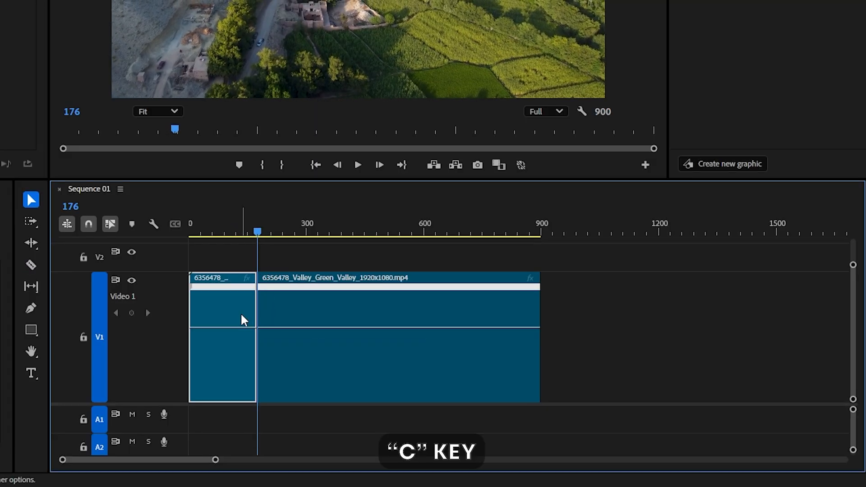
{"action": "right_click", "coordinate": [216, 339]}
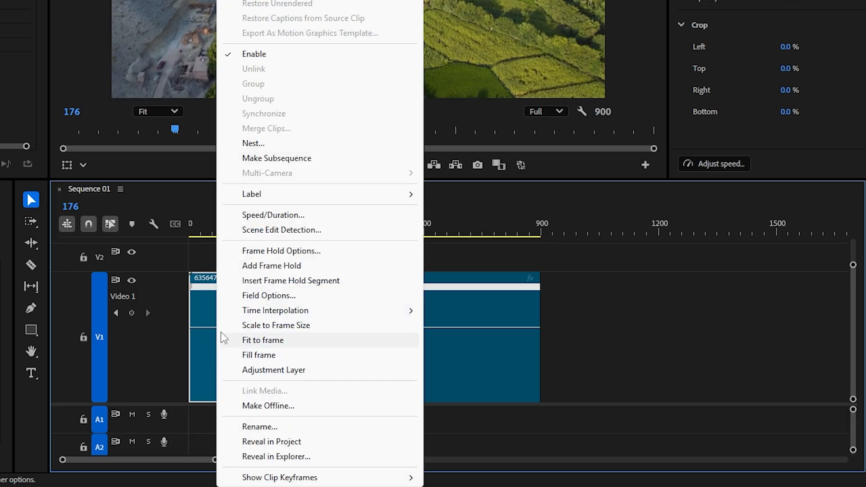
{"action": "left_click", "coordinate": [266, 215]}
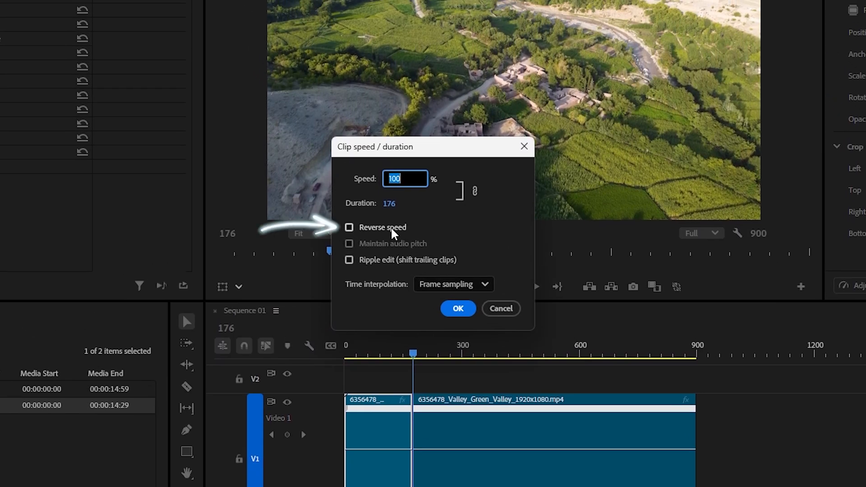
{"action": "left_click", "coordinate": [381, 219]}
{"action": "left_click", "coordinate": [436, 293]}
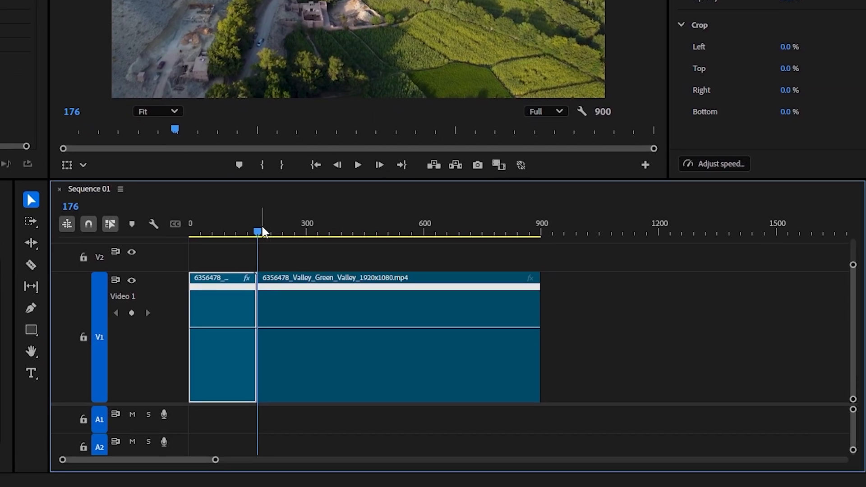
{"action": "left_click_drag", "start_coordinate": [417, 348], "coordinate": [348, 363]}
{"action": "left_click_drag", "start_coordinate": [190, 233], "coordinate": [297, 240]}
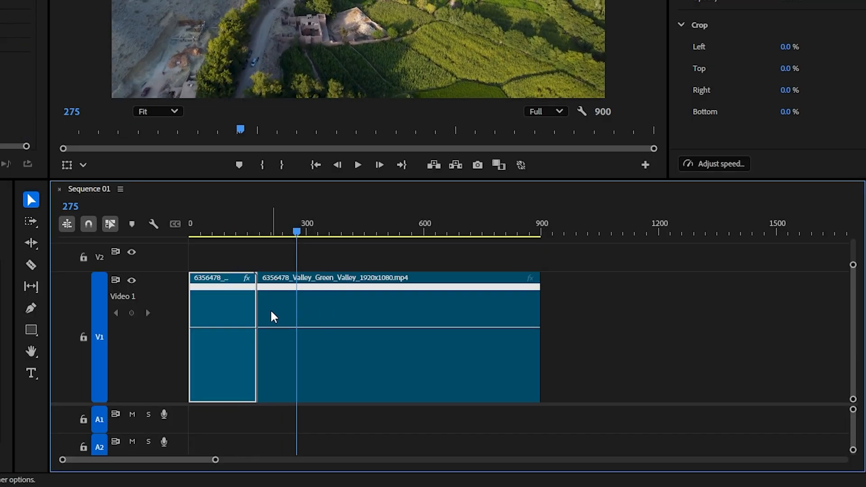
Speed up the opening part of the second segment between two speed keyframes, with gradual ramps in and out.
{"action": "left_click", "coordinate": [266, 333]}
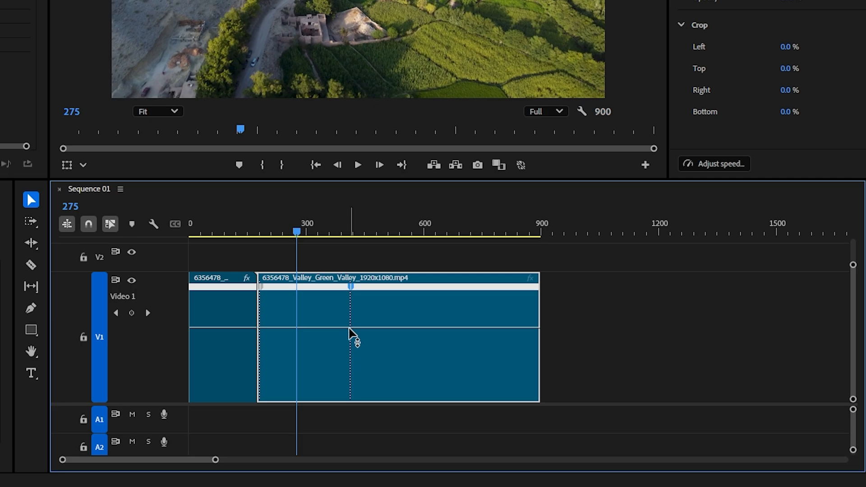
{"action": "left_click_drag", "start_coordinate": [349, 328], "coordinate": [383, 293]}
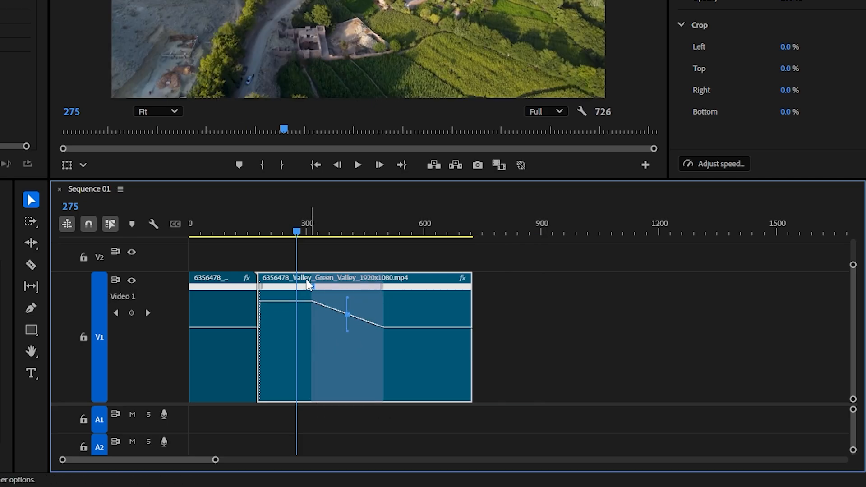
{"action": "left_click_drag", "start_coordinate": [263, 290], "coordinate": [326, 291]}
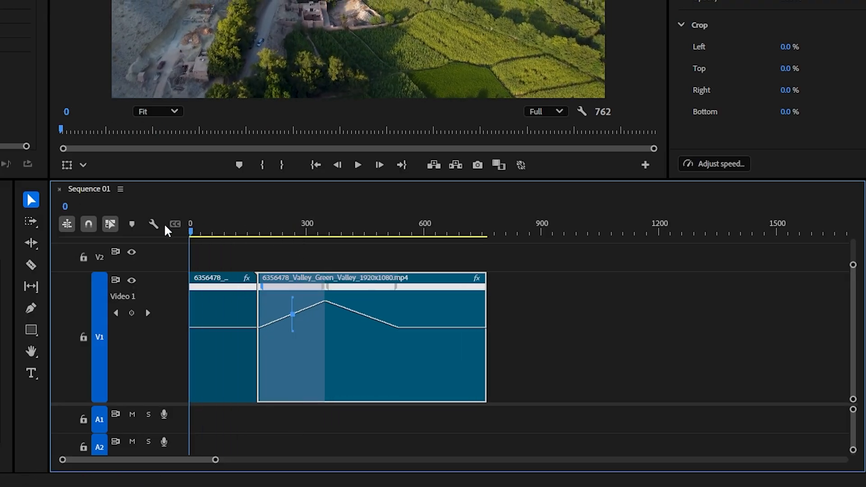
{"action": "left_click", "coordinate": [247, 231]}
{"action": "left_click_drag", "start_coordinate": [252, 233], "coordinate": [307, 266]}
{"action": "left_click_drag", "start_coordinate": [383, 460], "coordinate": [450, 460]}
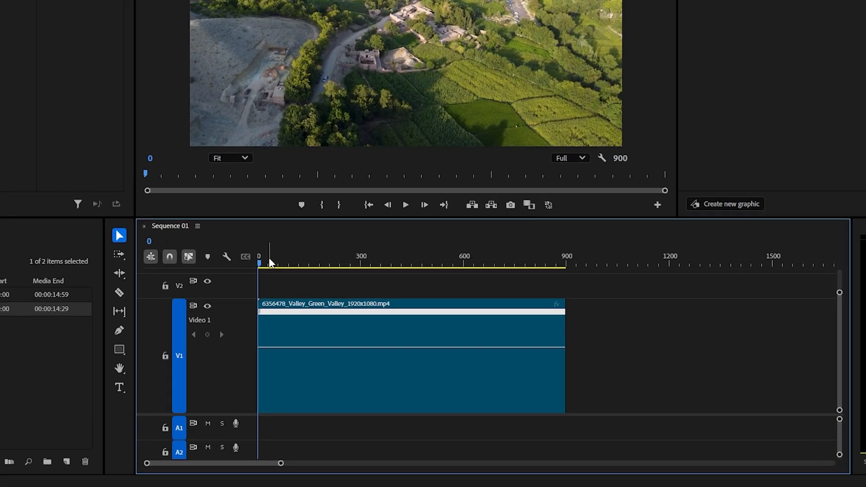
Add a speed keyframe shortly before frame 176 on the valley clip and ramp gradually up to a faster speed after it.
{"action": "left_click_drag", "start_coordinate": [378, 318], "coordinate": [417, 319]}
{"action": "left_click_drag", "start_coordinate": [254, 236], "coordinate": [258, 235]}
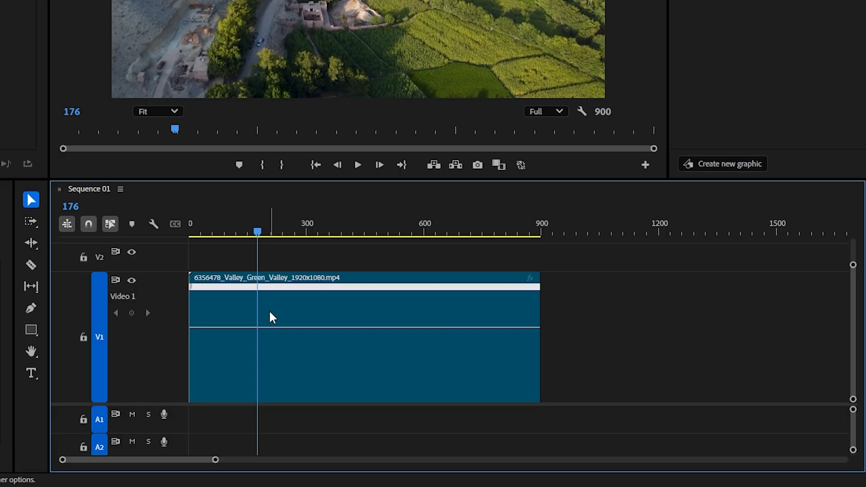
{"action": "left_click", "coordinate": [272, 330]}
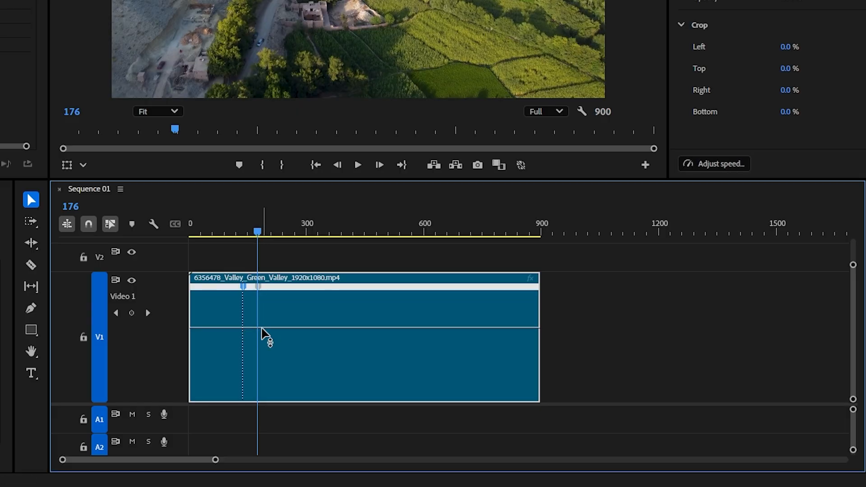
{"action": "left_click_drag", "start_coordinate": [262, 331], "coordinate": [242, 295]}
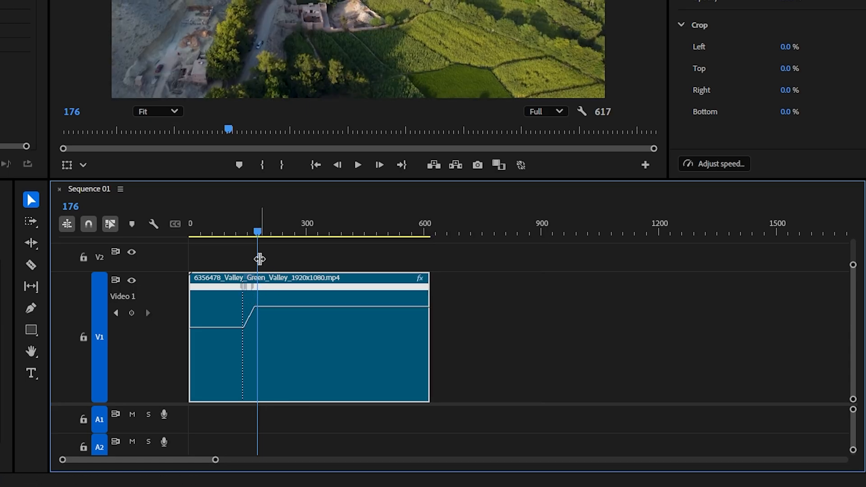
Add more speed keyframes from frame 302 onward, adjust the speed around them and play back the speed changes.
{"action": "left_click_drag", "start_coordinate": [258, 234], "coordinate": [306, 235]}
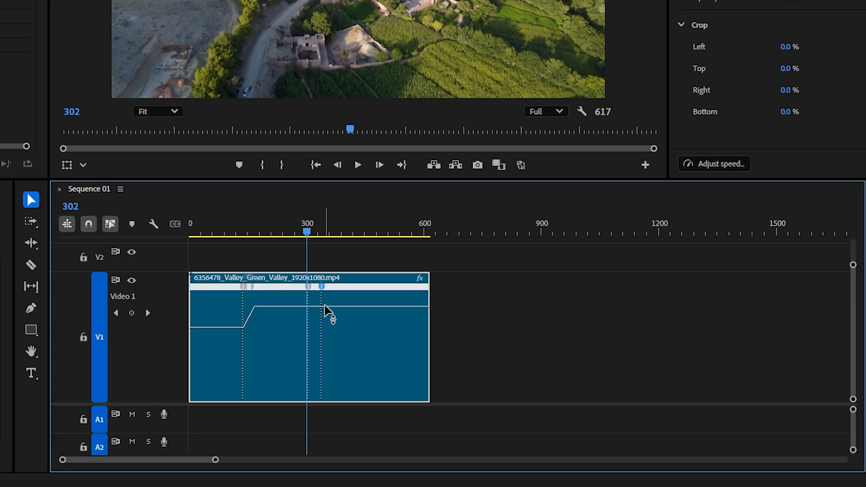
{"action": "left_click_drag", "start_coordinate": [321, 306], "coordinate": [387, 286]}
{"action": "left_click_drag", "start_coordinate": [308, 239], "coordinate": [251, 225]}
{"action": "left_click", "coordinate": [357, 165]}
{"action": "left_click_drag", "start_coordinate": [264, 269], "coordinate": [380, 264]}
{"action": "left_click_drag", "start_coordinate": [446, 459], "coordinate": [296, 486]}
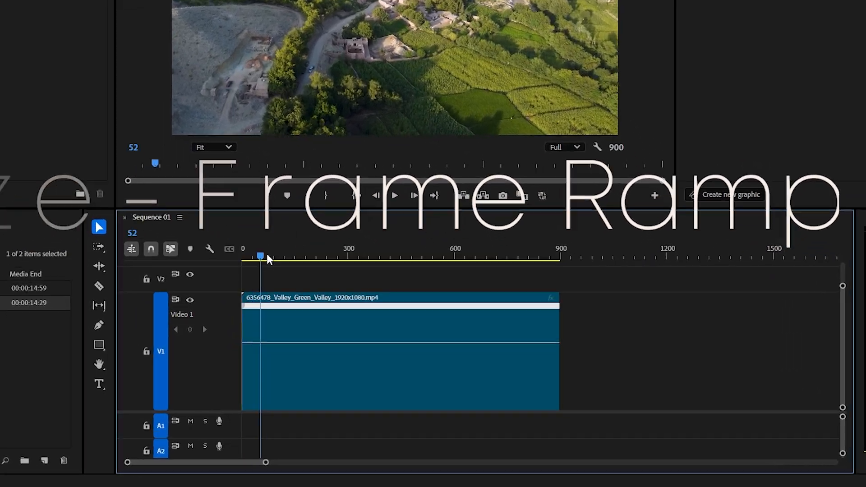
Split the unramped valley clip on V1 at frame 209.
{"action": "left_click_drag", "start_coordinate": [390, 318], "coordinate": [427, 318]}
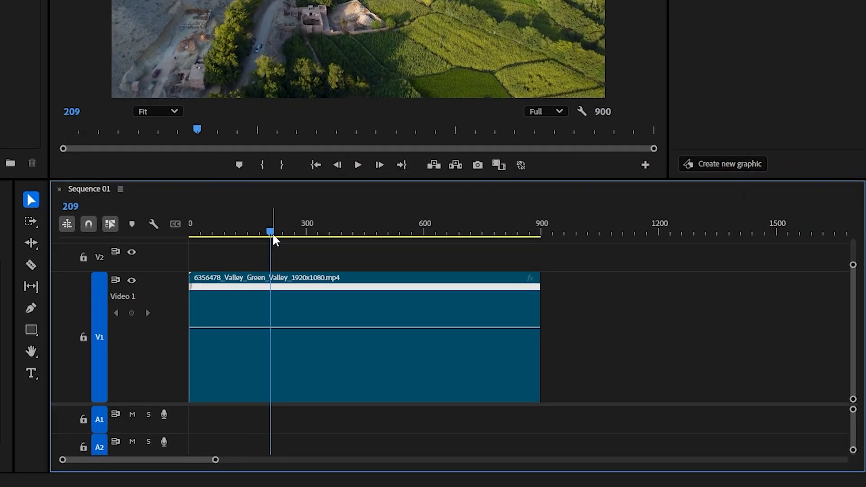
{"action": "key", "text": "c"}
{"action": "left_click", "coordinate": [270, 344]}
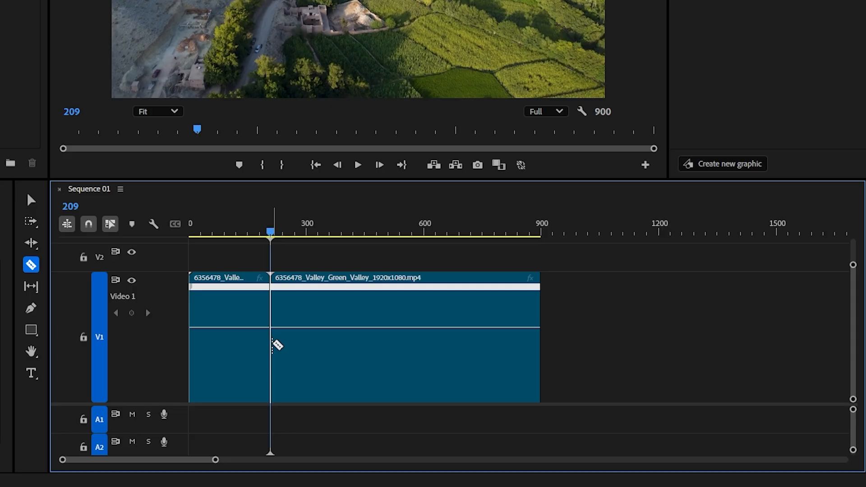
Add a frame hold at frame 123 in the first segment of the valley clip.
{"action": "key", "text": "v"}
{"action": "left_click_drag", "start_coordinate": [277, 233], "coordinate": [237, 231]}
{"action": "right_click", "coordinate": [247, 280]}
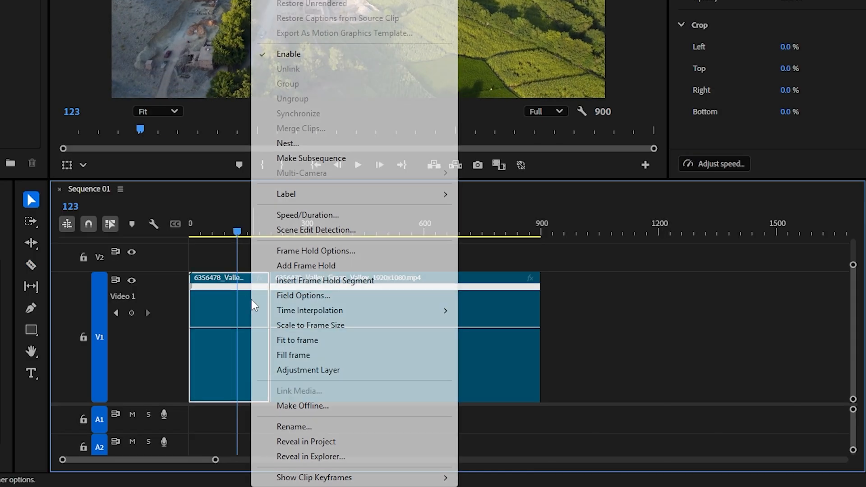
{"action": "left_click", "coordinate": [301, 266]}
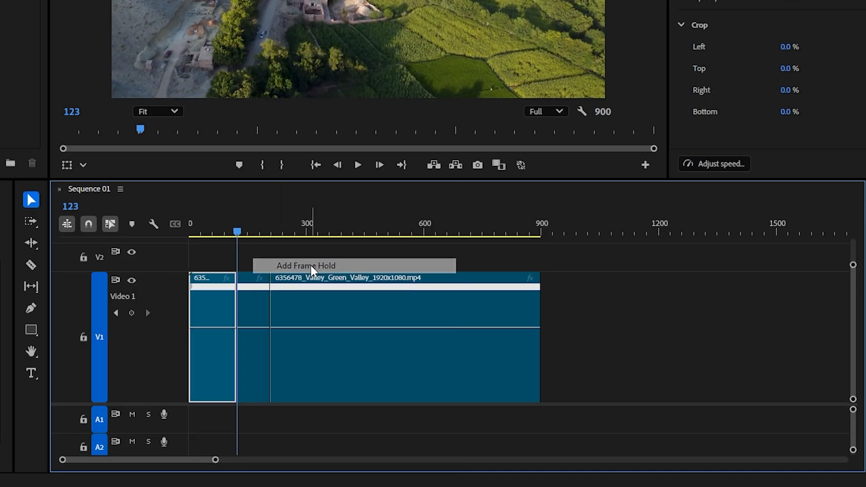
Delete the moving piece before the frame hold and extend the frozen segment back to the start of the sequence.
{"action": "key", "text": "c"}
{"action": "key", "text": "v"}
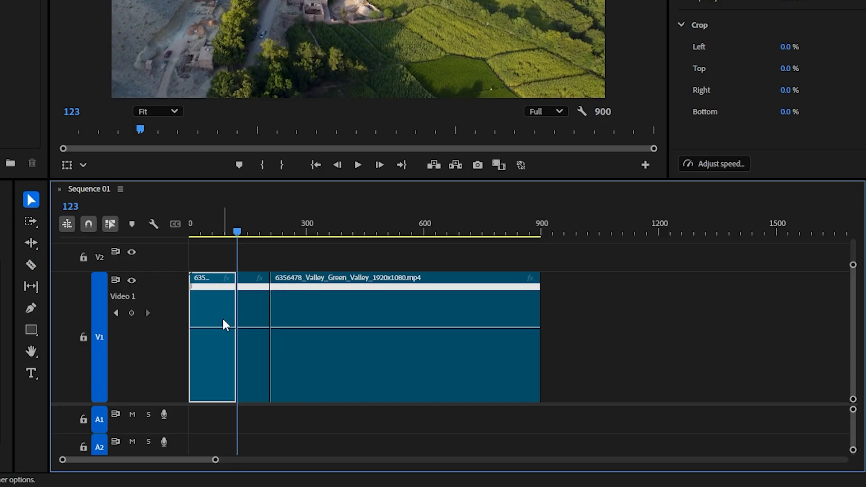
{"action": "key", "text": "Delete"}
{"action": "left_click", "coordinate": [253, 319]}
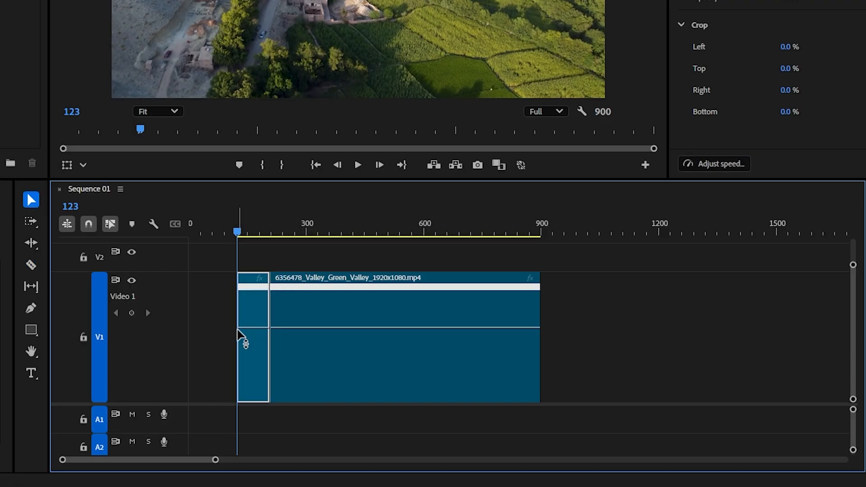
{"action": "left_click_drag", "start_coordinate": [231, 332], "coordinate": [164, 337]}
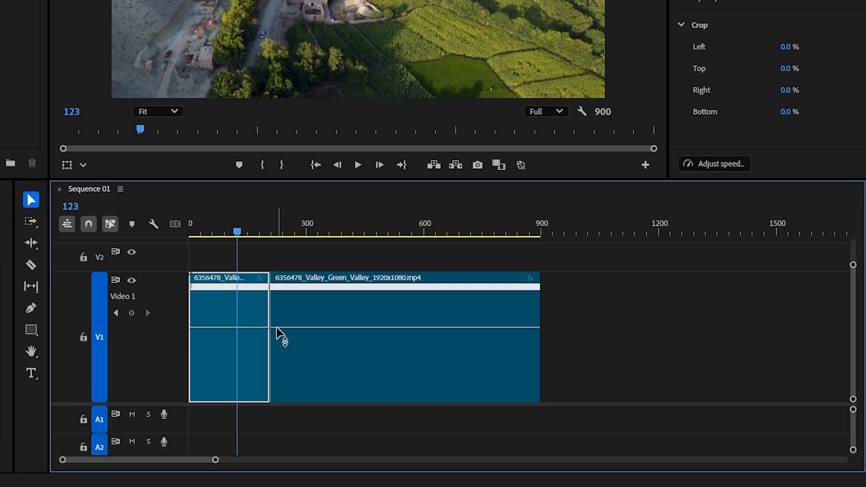
Apply the default transition at the cut between the frozen segment and the second segment.
{"action": "right_click", "coordinate": [270, 314]}
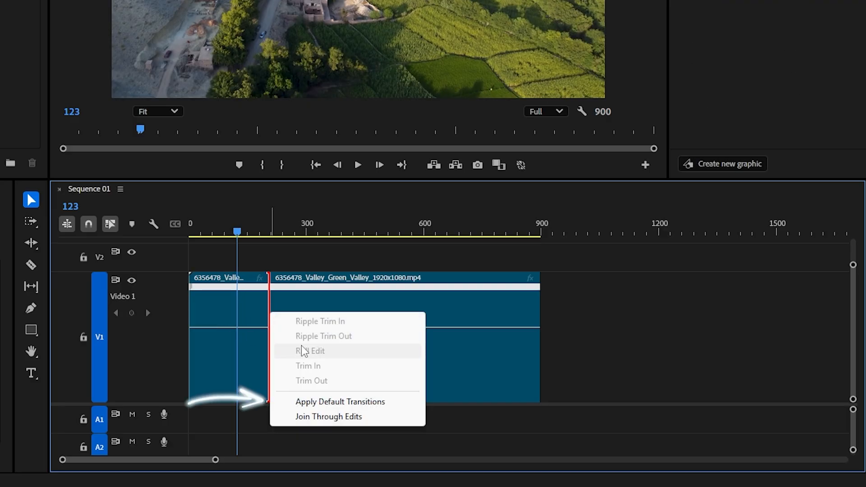
{"action": "left_click", "coordinate": [324, 401]}
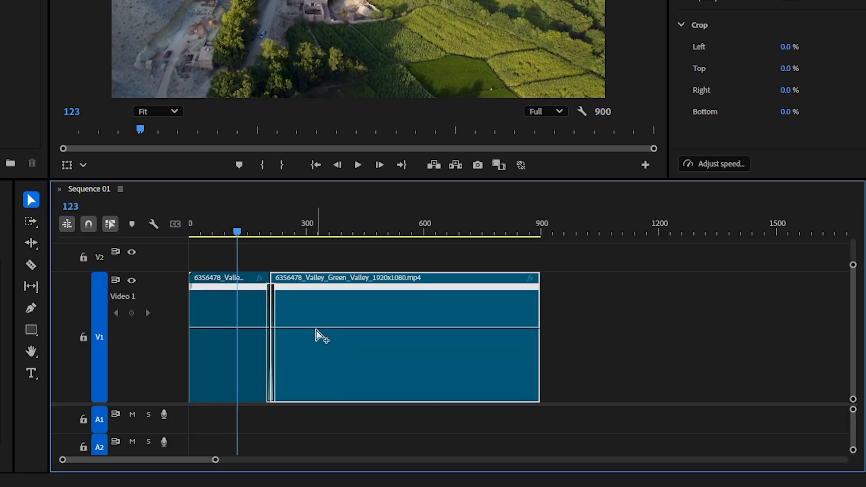
Speed up the second segment's opening part with a gradual ramp, spread its closing speed keyframe, and scrub through the freeze-frame ramp.
{"action": "left_click", "coordinate": [439, 329], "text": "ctrl"}
{"action": "left_click_drag", "start_coordinate": [408, 328], "coordinate": [359, 301]}
{"action": "left_click_drag", "start_coordinate": [294, 293], "coordinate": [270, 295]}
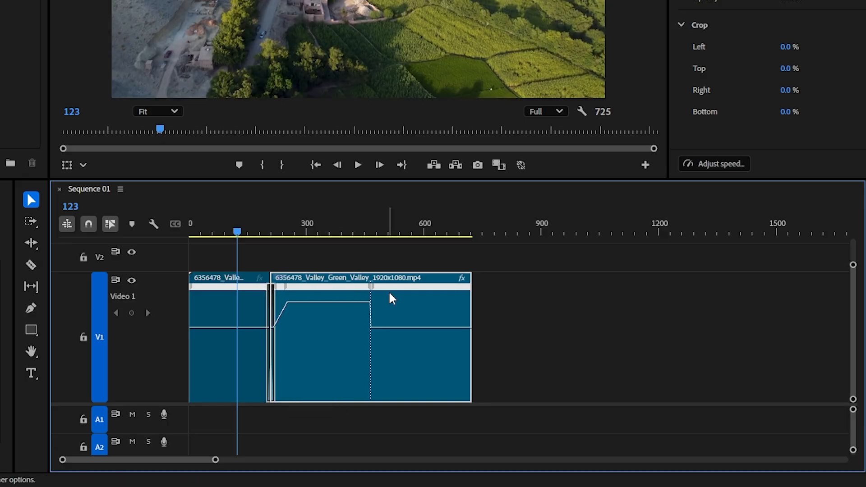
{"action": "left_click_drag", "start_coordinate": [379, 286], "coordinate": [395, 293]}
{"action": "left_click_drag", "start_coordinate": [241, 233], "coordinate": [270, 302]}
{"action": "left_click_drag", "start_coordinate": [264, 460], "coordinate": [421, 460]}
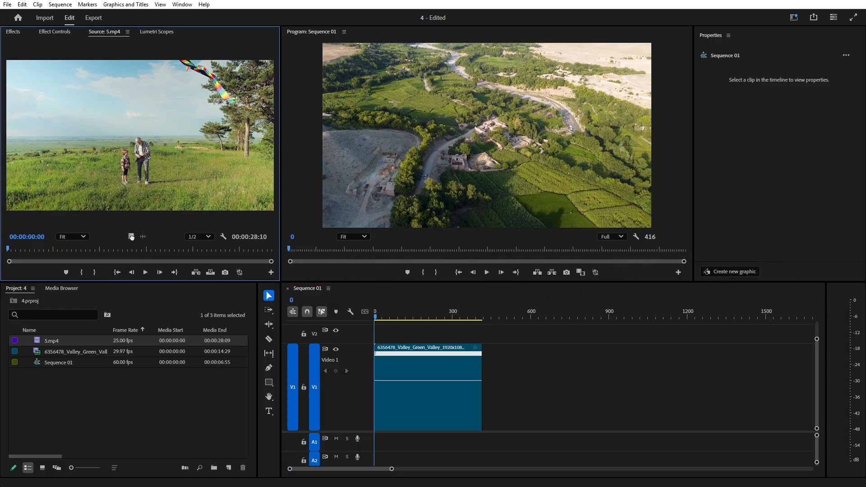
Place the video of 5.mp4 right after the valley clip on V1 and speed up the valley clip's end using speed keyframes.
{"action": "left_click_drag", "start_coordinate": [132, 237], "coordinate": [511, 372]}
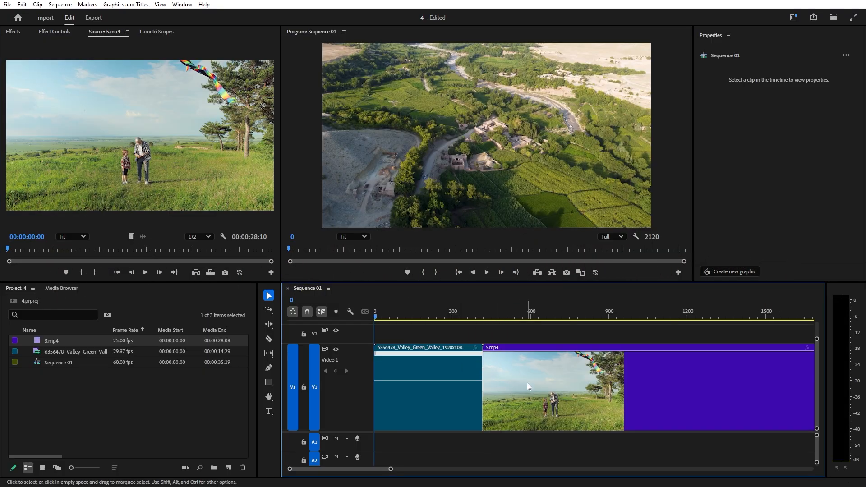
{"action": "left_click", "coordinate": [527, 383]}
{"action": "left_click", "coordinate": [287, 398]}
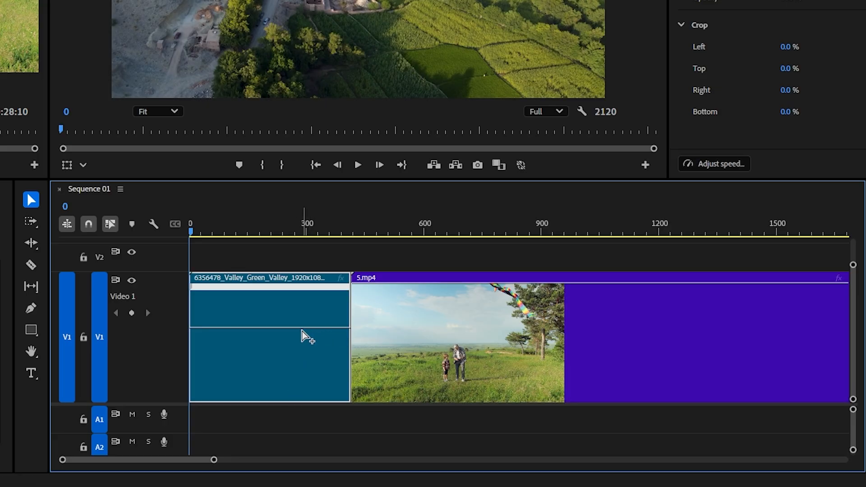
{"action": "left_click_drag", "start_coordinate": [348, 332], "coordinate": [341, 289]}
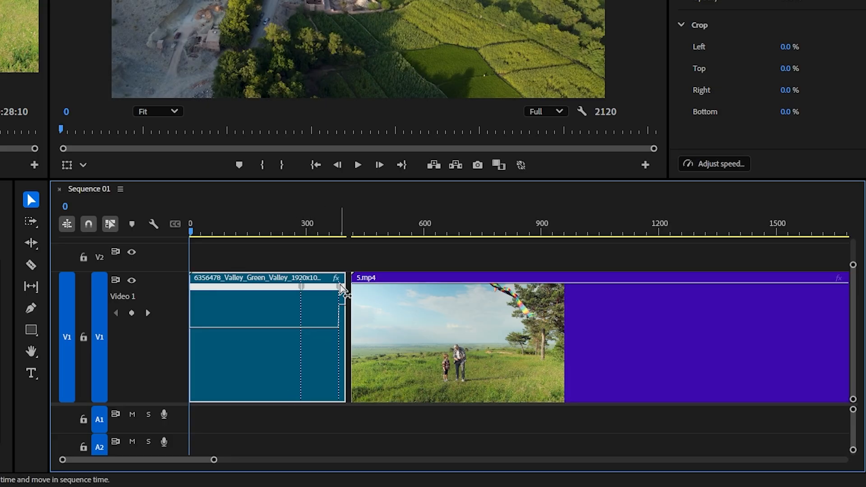
Move 5.mp4 against the end of the valley clip and fade in its opening part with two opacity keyframes.
{"action": "left_click", "coordinate": [402, 316]}
{"action": "left_click_drag", "start_coordinate": [461, 352], "coordinate": [456, 348]}
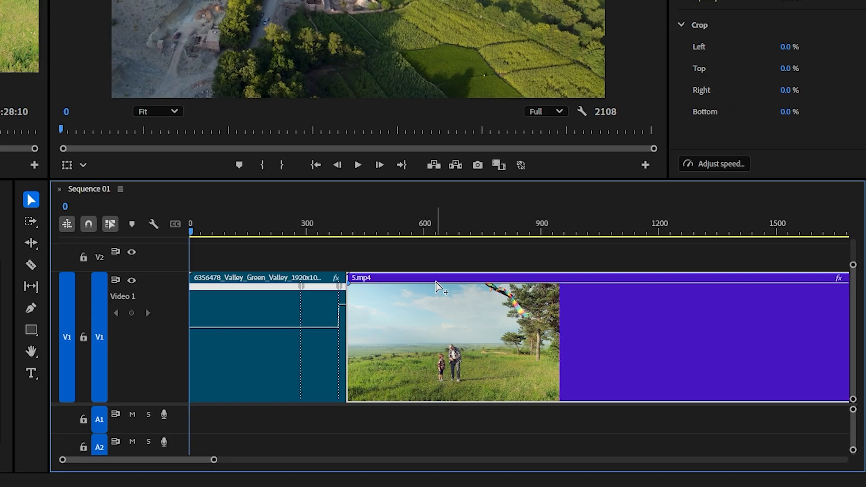
{"action": "left_click_drag", "start_coordinate": [350, 289], "coordinate": [349, 327]}
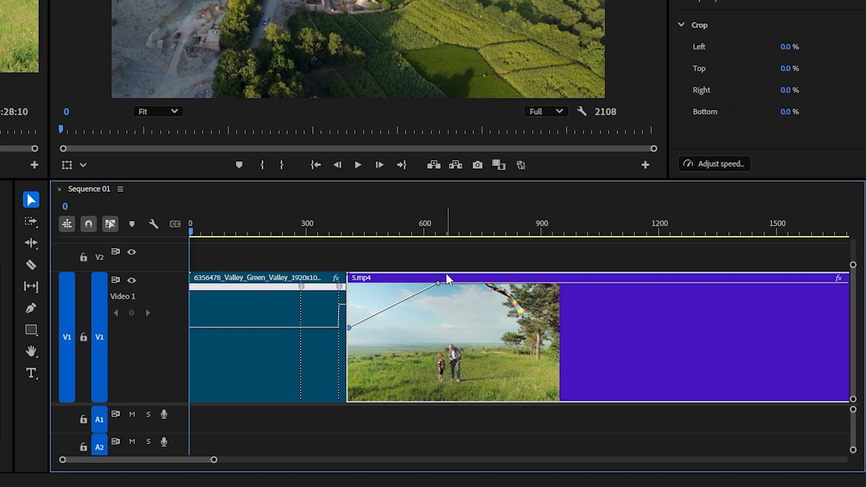
Spread the speed-up near the valley clip's end into a gradual ramp, close the gap before 5.mp4, and scrub across the cut.
{"action": "left_click_drag", "start_coordinate": [344, 293], "coordinate": [282, 293]}
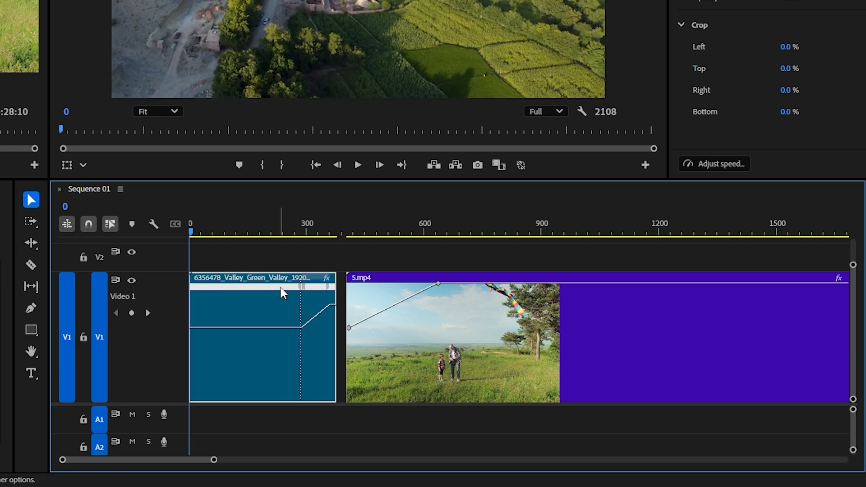
{"action": "left_click_drag", "start_coordinate": [399, 293], "coordinate": [383, 298]}
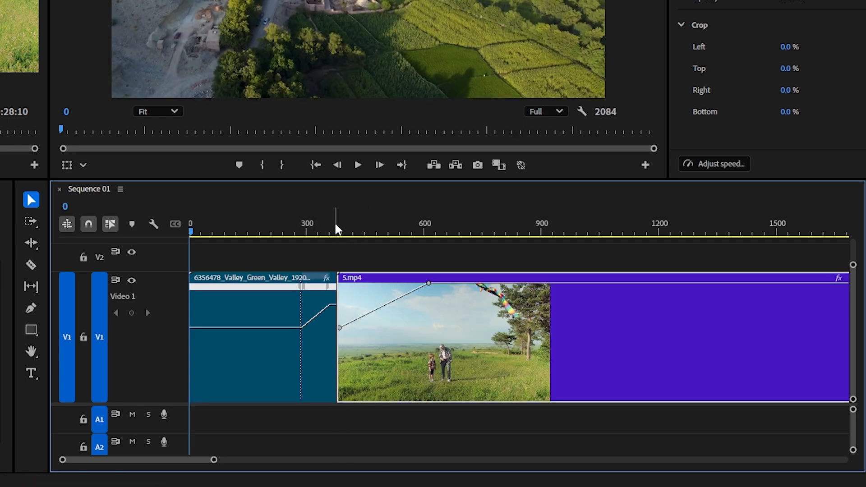
{"action": "left_click_drag", "start_coordinate": [272, 231], "coordinate": [417, 278]}
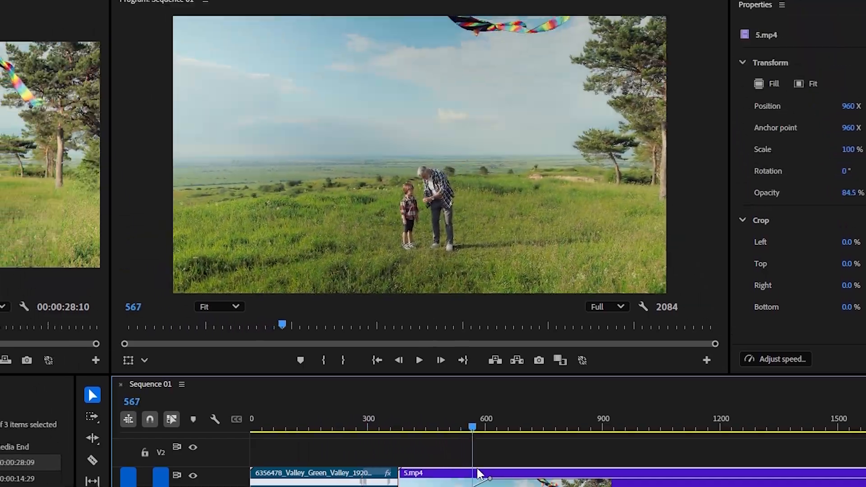
{"action": "left_click_drag", "start_coordinate": [477, 469], "coordinate": [494, 472]}
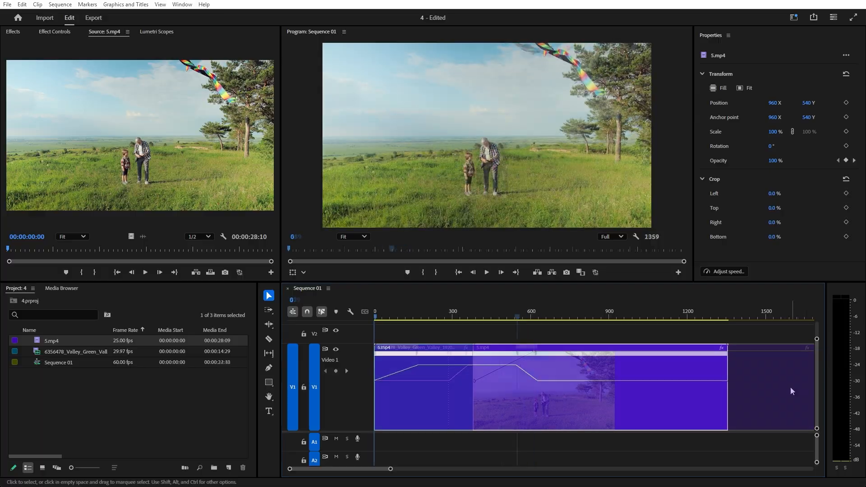
Select the slow-down speed keyframe on the ramped 5.mp4 clip and play the sequence from frame 131.
{"action": "left_click", "coordinate": [789, 386]}
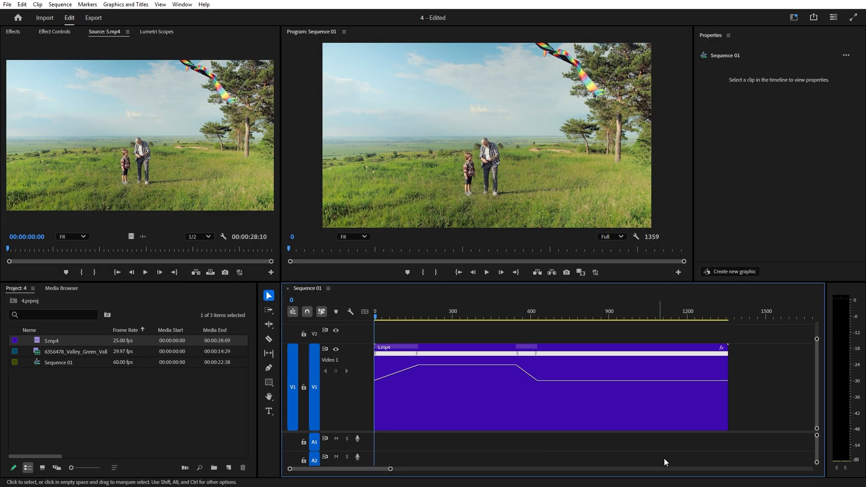
{"action": "left_click", "coordinate": [513, 411]}
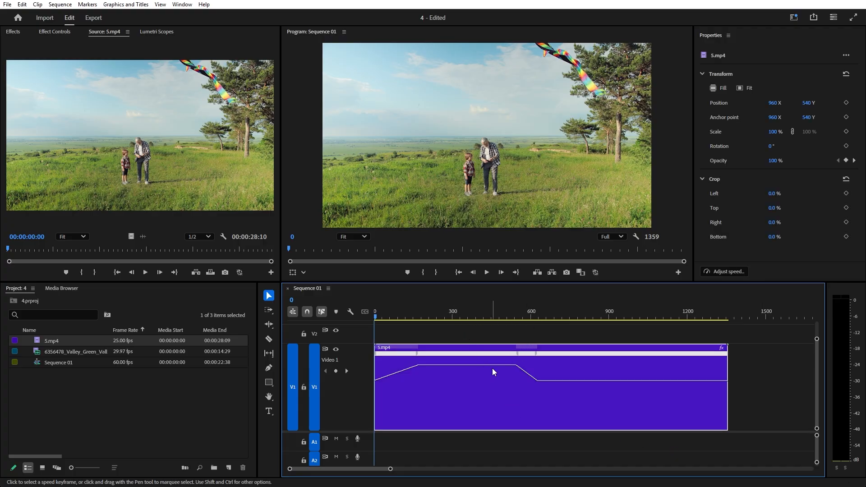
{"action": "left_click", "coordinate": [543, 356]}
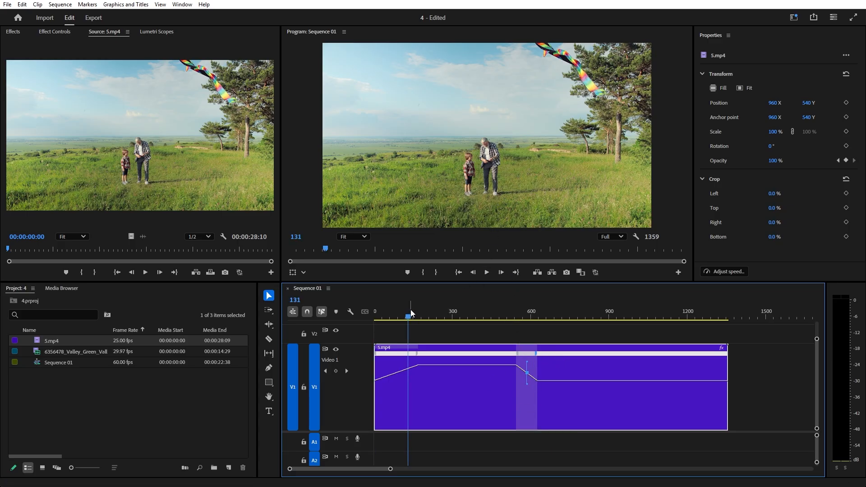
{"action": "left_click", "coordinate": [486, 272]}
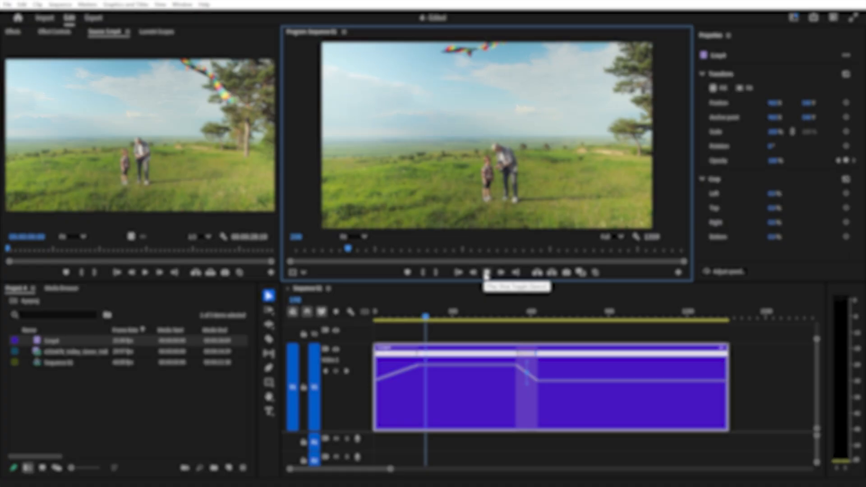